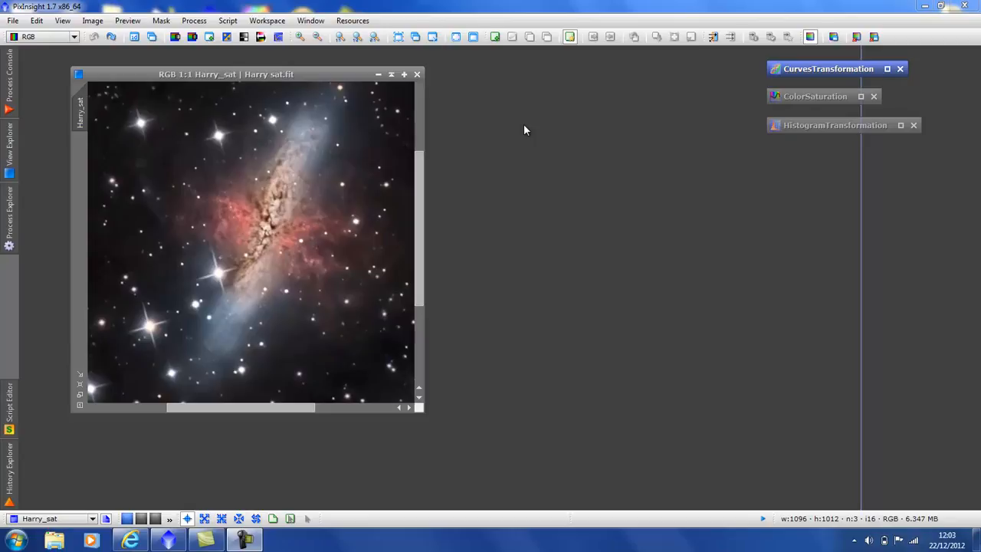
# Close the CurvesTransformation process and extract the galaxy image's luminance into a new grayscale image, placed beside the RGB original
pyautogui.doubleClick(884, 69)
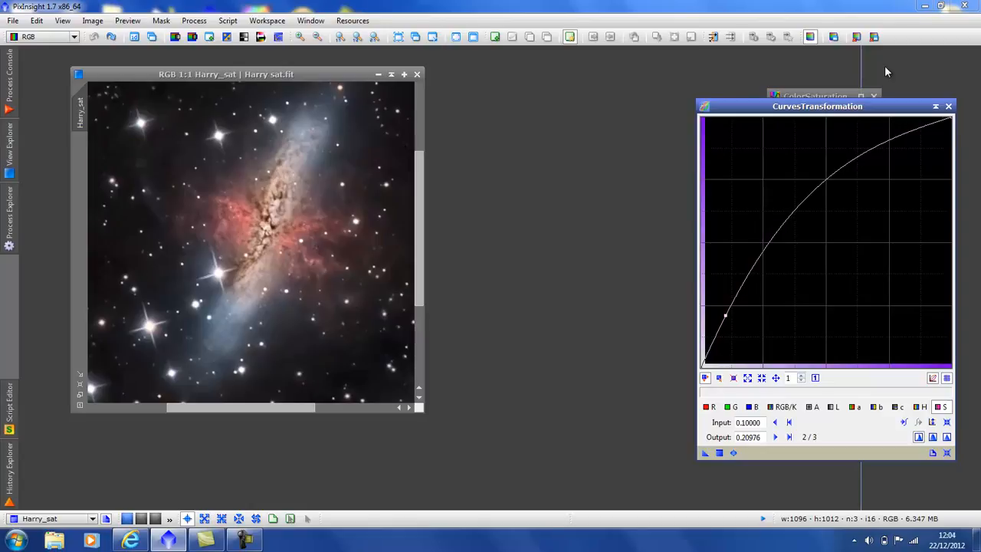
pyautogui.click(948, 106)
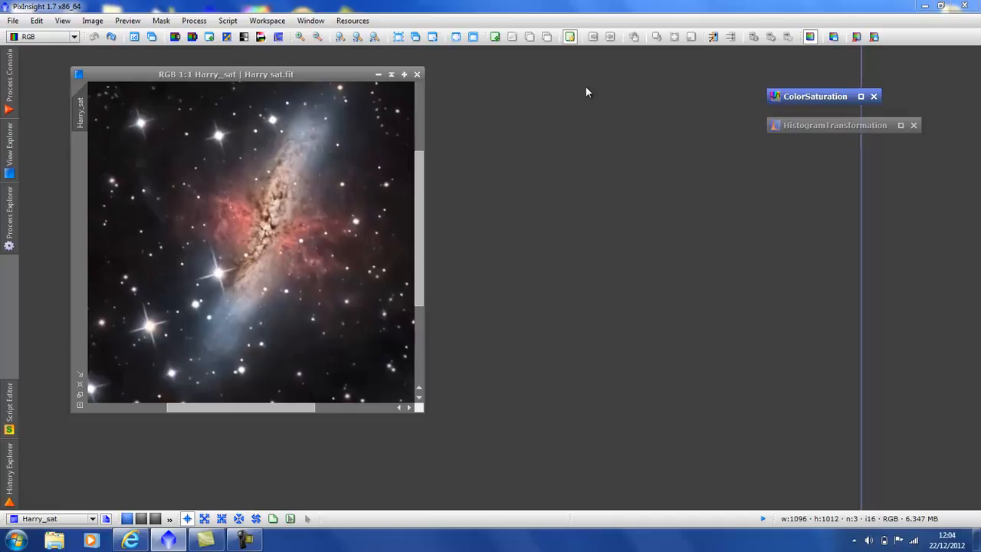
pyautogui.click(172, 40)
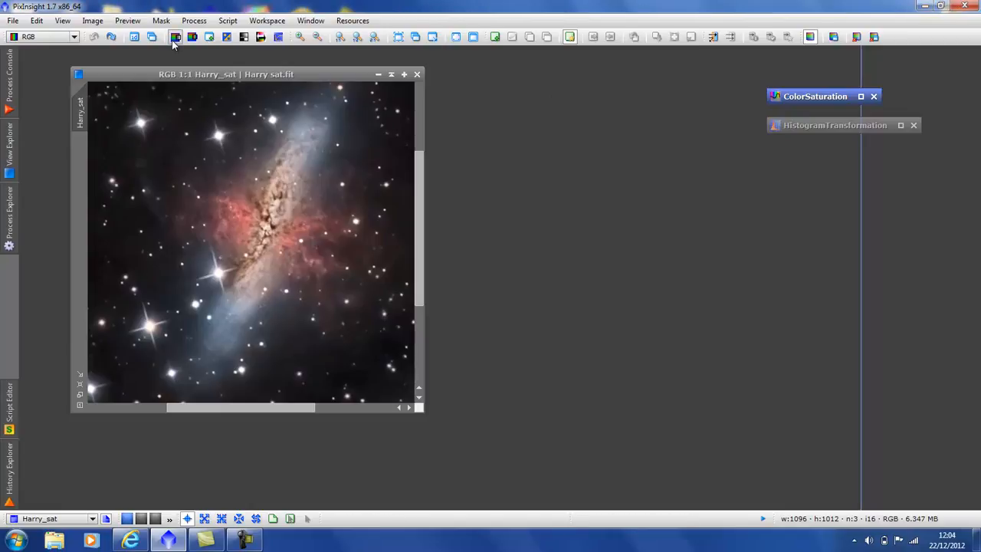
pyautogui.moveTo(223, 112); pyautogui.dragTo(378, 122)
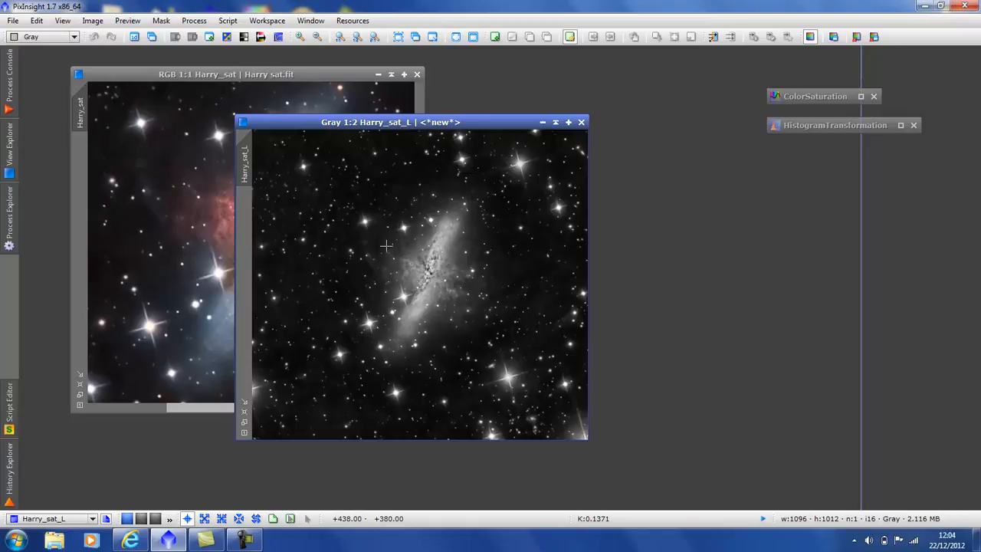
# Stretch the luminance image with HistogramTransformation at shadows 0.06079027, highlights 1.00000000 and midtones 0.25889968, and close the process
pyautogui.click(901, 125)
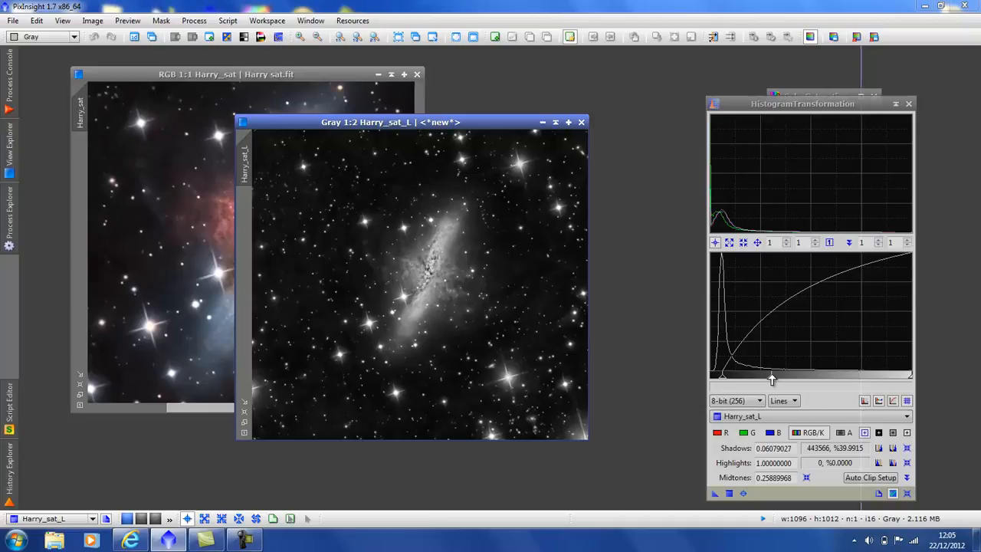
pyautogui.click(715, 494)
pyautogui.moveTo(715, 495); pyautogui.dragTo(468, 357)
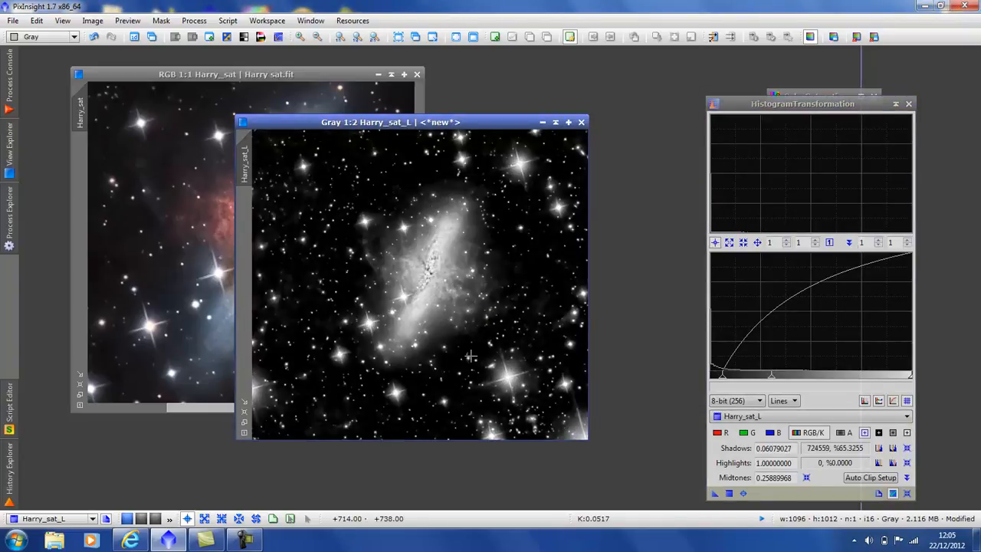
pyautogui.click(908, 104)
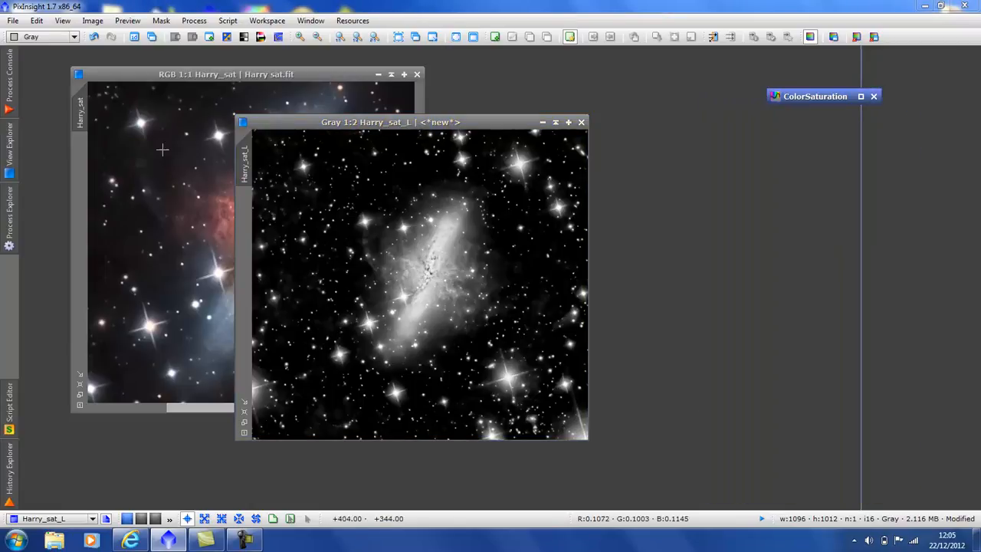
# Apply the stretched luminance image as a mask on the RGB galaxy image, shade the mask's window aside, and hide the mask overlay
pyautogui.moveTo(246, 162); pyautogui.dragTo(78, 279)
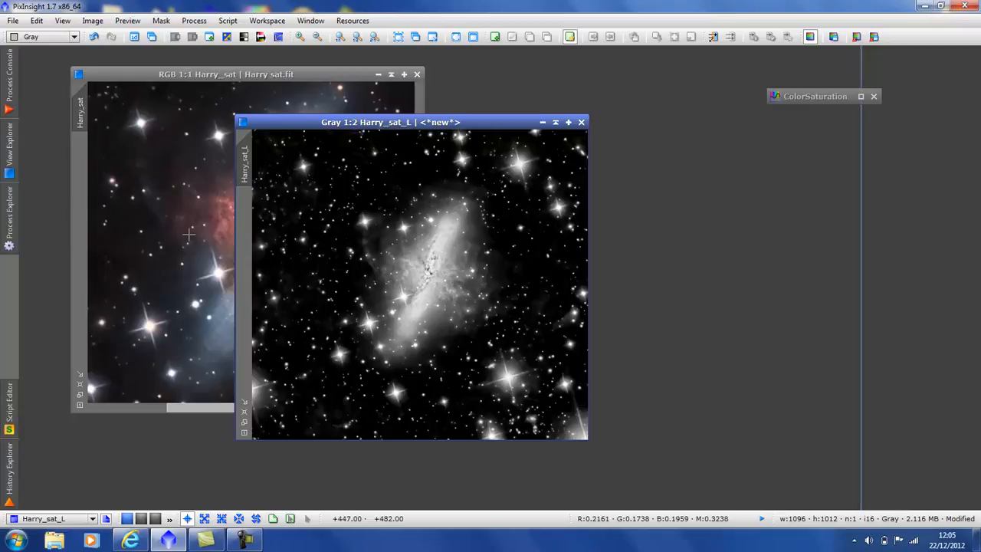
pyautogui.click(557, 124)
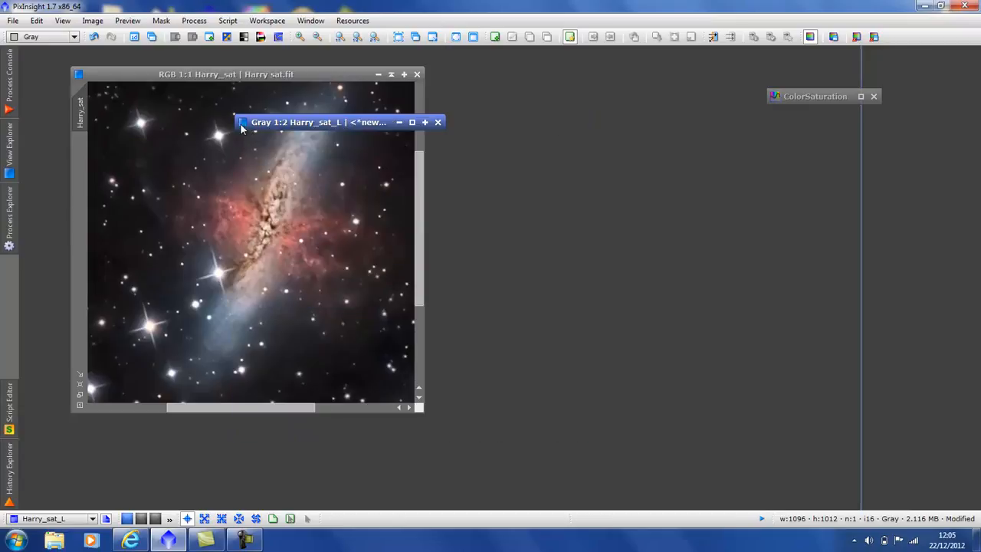
pyautogui.moveTo(266, 127); pyautogui.dragTo(455, 70)
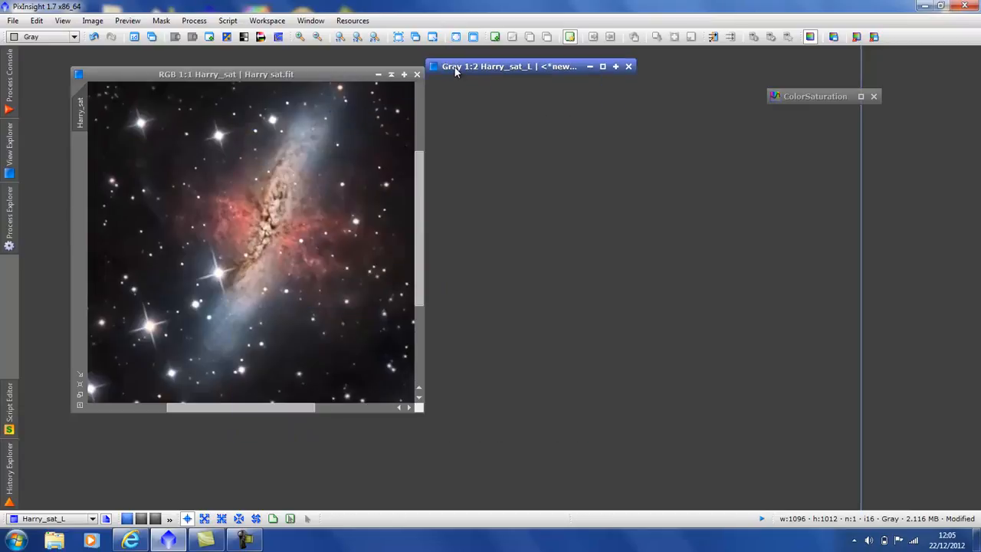
pyautogui.click(333, 72)
pyautogui.click(788, 37)
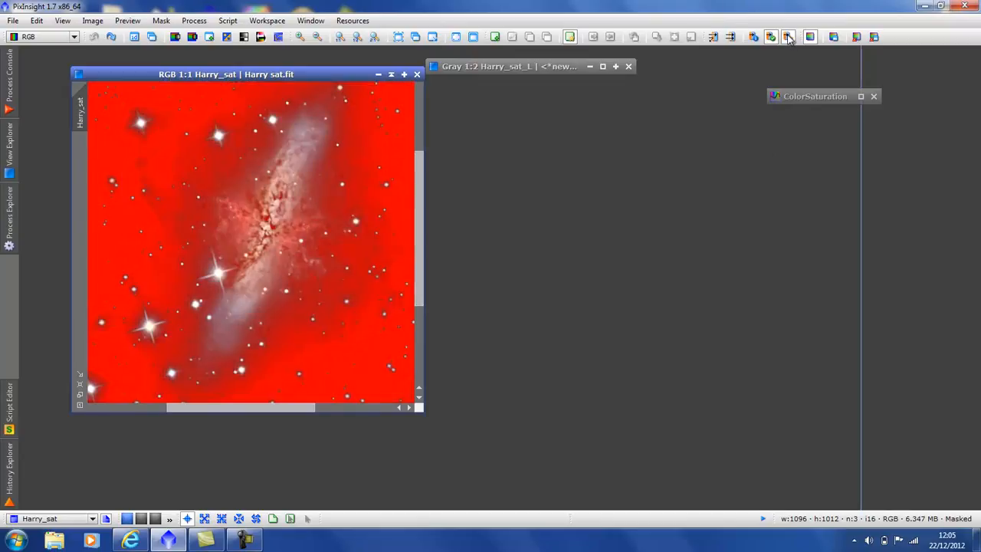
pyautogui.click(789, 37)
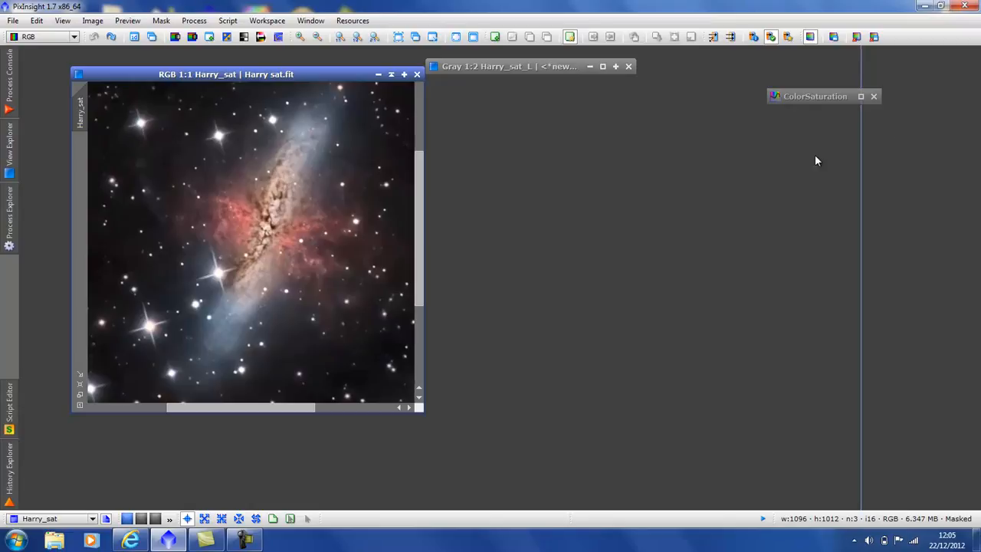
# Expand ColorSaturation and sample the red filaments beside the galaxy core to locate their hue on the curve
pyautogui.click(861, 96)
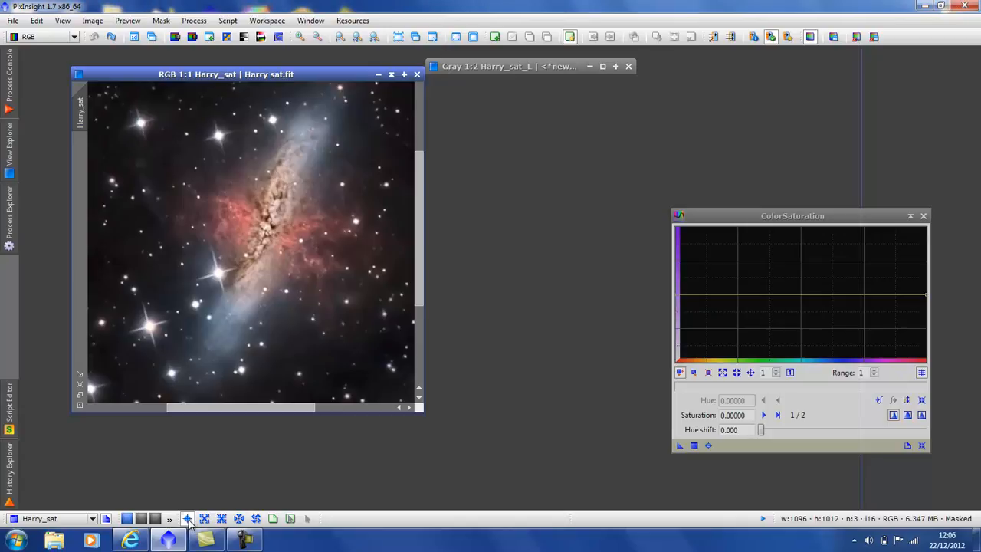
pyautogui.click(311, 225)
pyautogui.moveTo(311, 226); pyautogui.dragTo(309, 230)
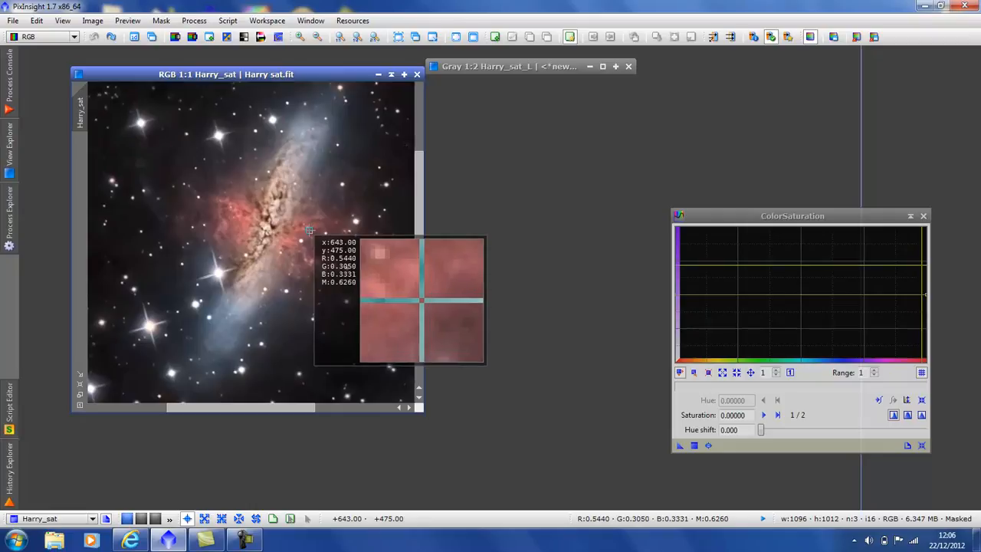
pyautogui.moveTo(309, 230); pyautogui.dragTo(308, 229)
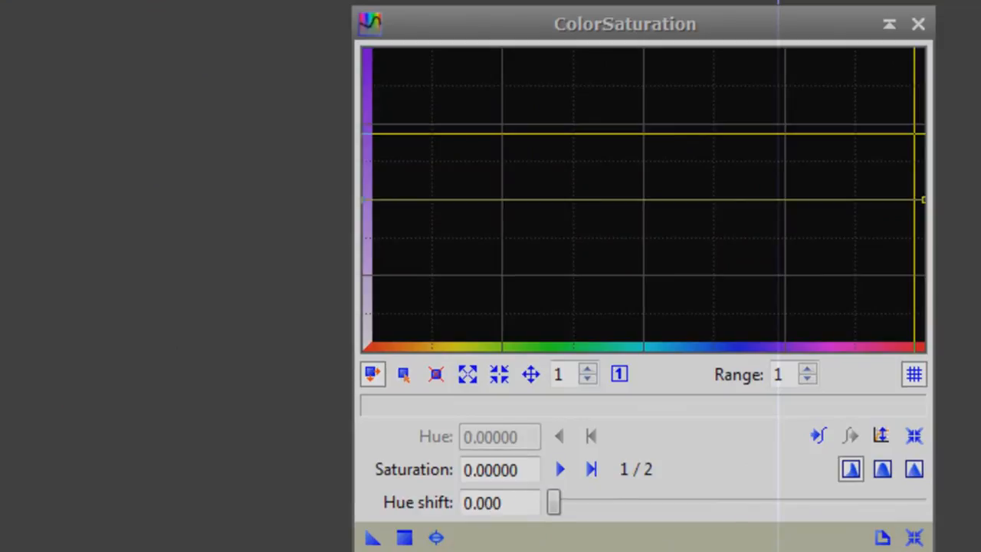
pyautogui.moveTo(308, 229); pyautogui.dragTo(308, 230)
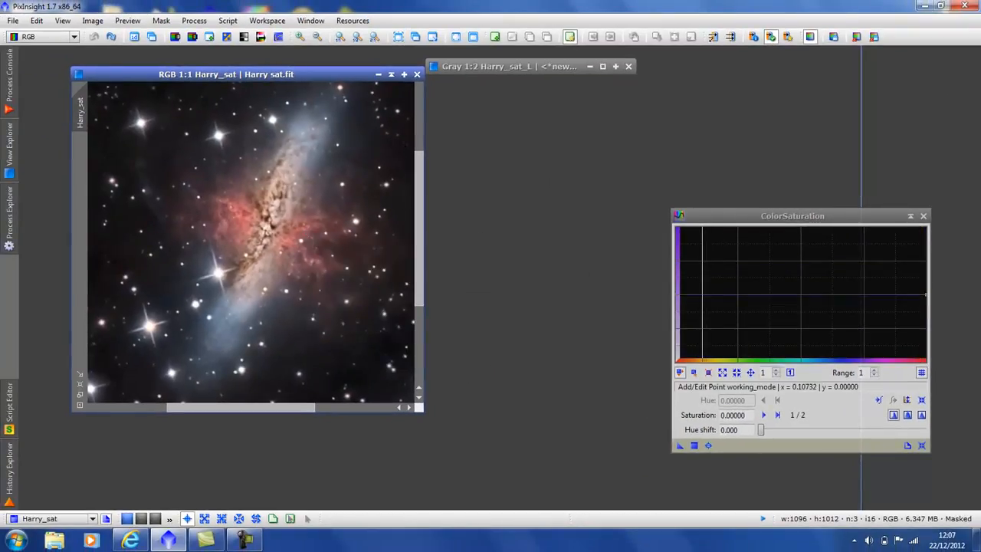
# Pin the saturation curve near zero with anchor points at hues of about 0.11, 0.25, 0.44, 0.64, 0.76, 0.89, 0.94 and 0.07
pyautogui.click(702, 294)
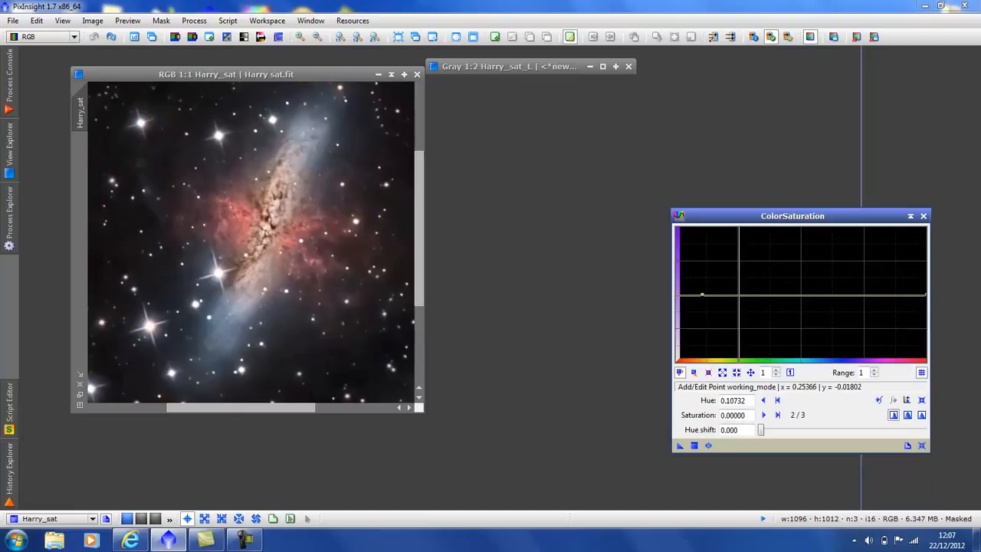
pyautogui.click(739, 296)
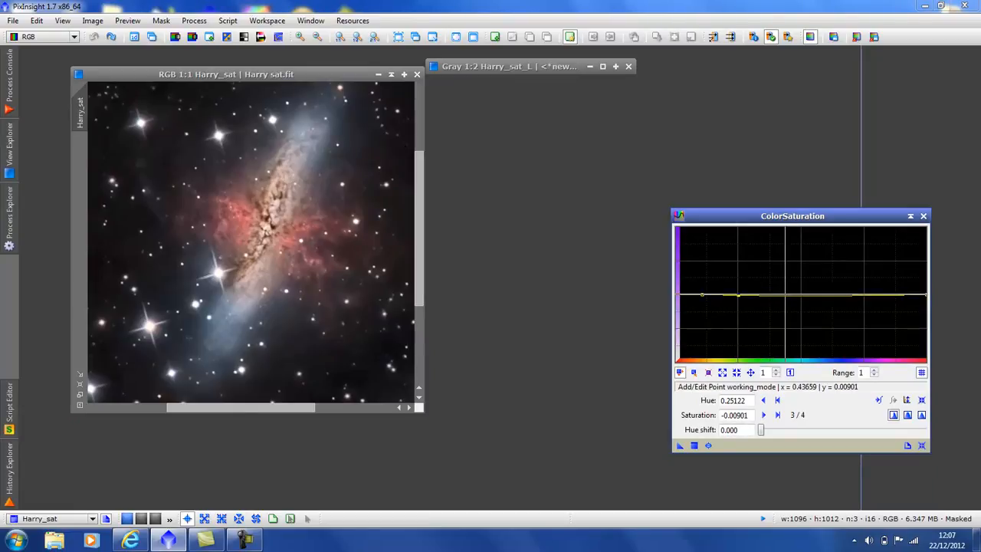
pyautogui.click(784, 294)
pyautogui.click(835, 294)
pyautogui.click(866, 294)
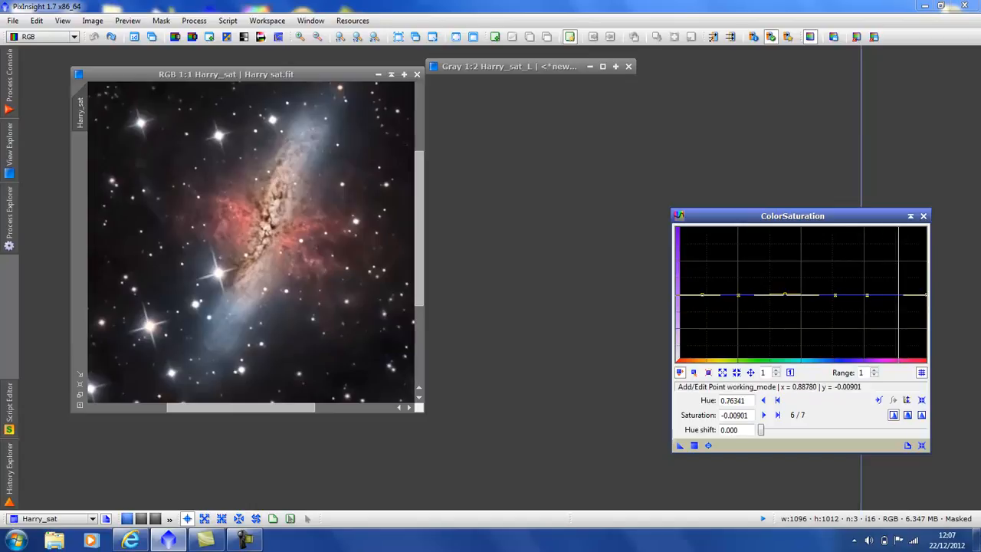
pyautogui.click(898, 294)
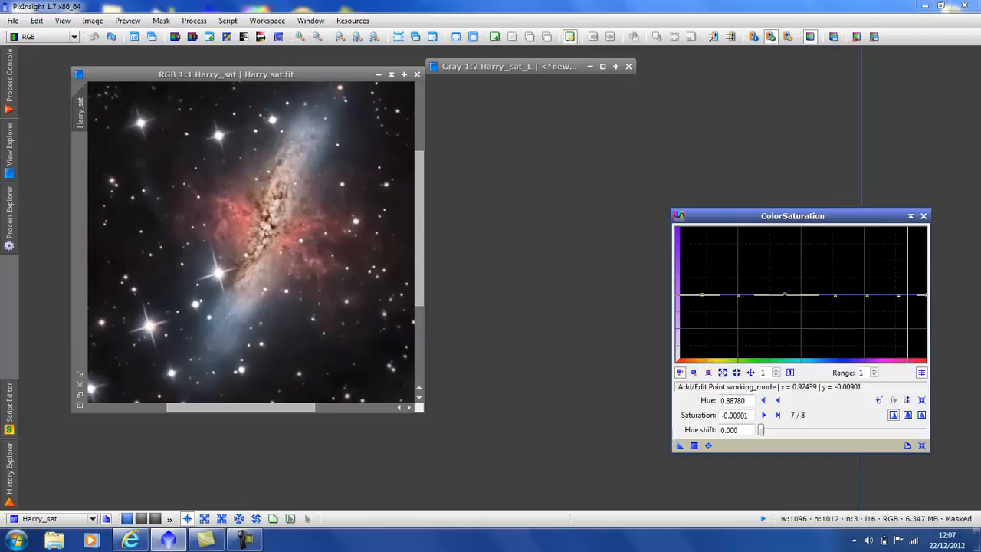
pyautogui.click(910, 294)
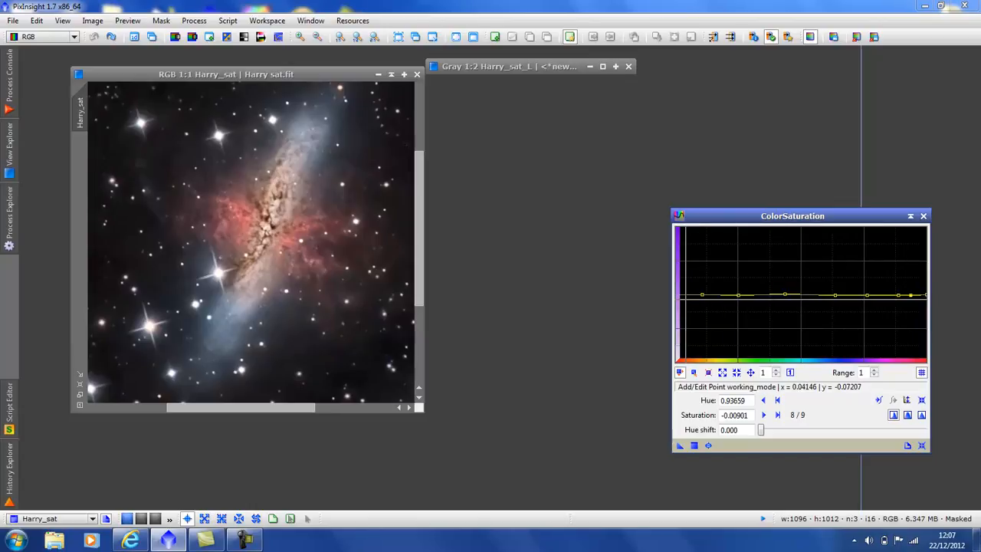
pyautogui.click(692, 295)
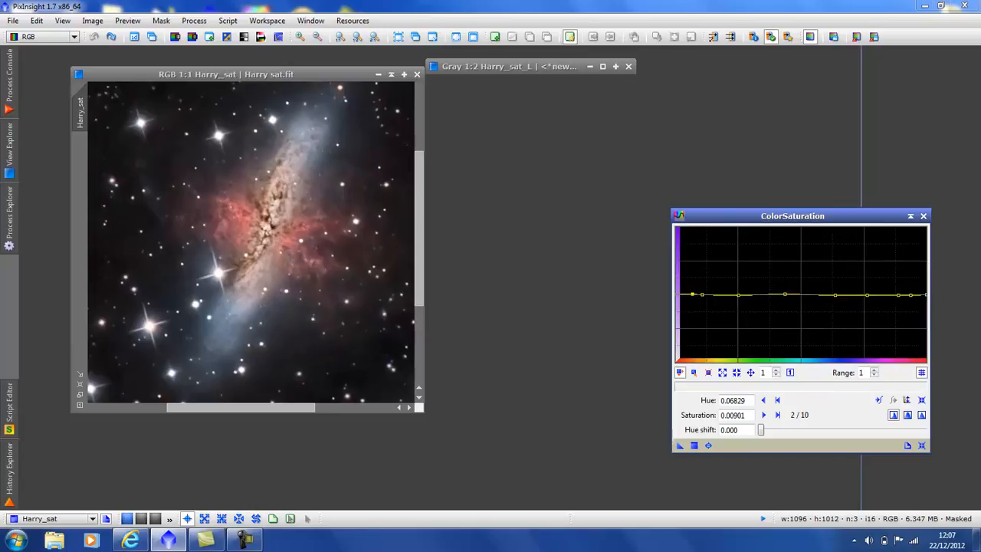
# Boost the reds by raising the curve's endpoint to 0.60360 and adding points at hue 0.96585, saturation 0.43243, and hue 0.03171, saturation 0.48649
pyautogui.moveTo(927, 295); pyautogui.dragTo(925, 253)
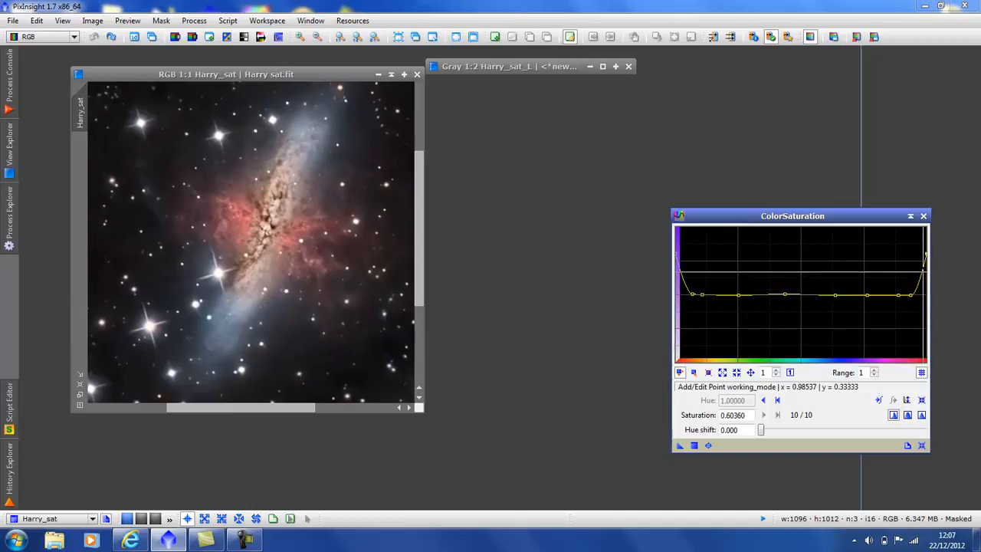
pyautogui.moveTo(923, 272); pyautogui.dragTo(918, 264)
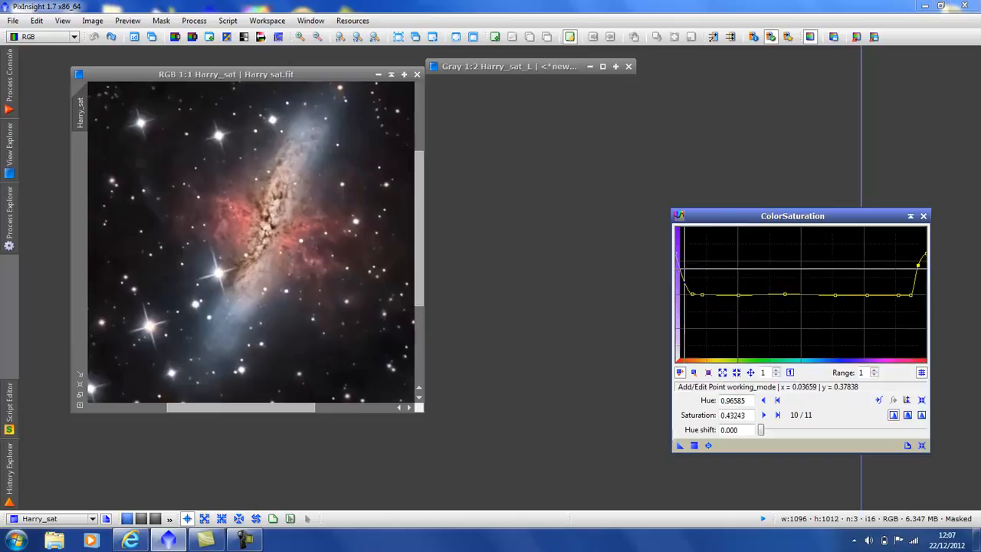
pyautogui.moveTo(683, 269); pyautogui.dragTo(683, 260)
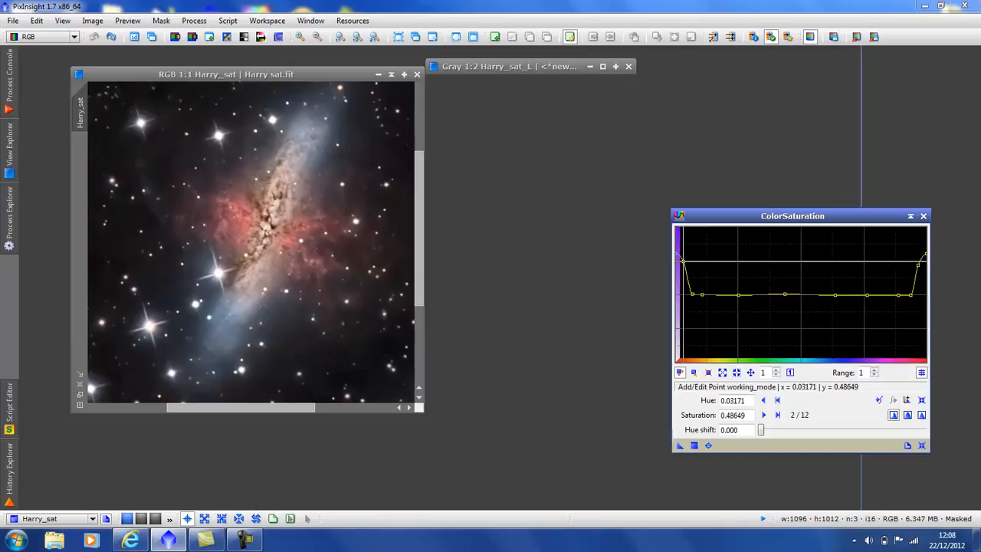
# Preview the red saturation boost in real time, try it on the RGB galaxy image, and undo it
pyautogui.click(708, 445)
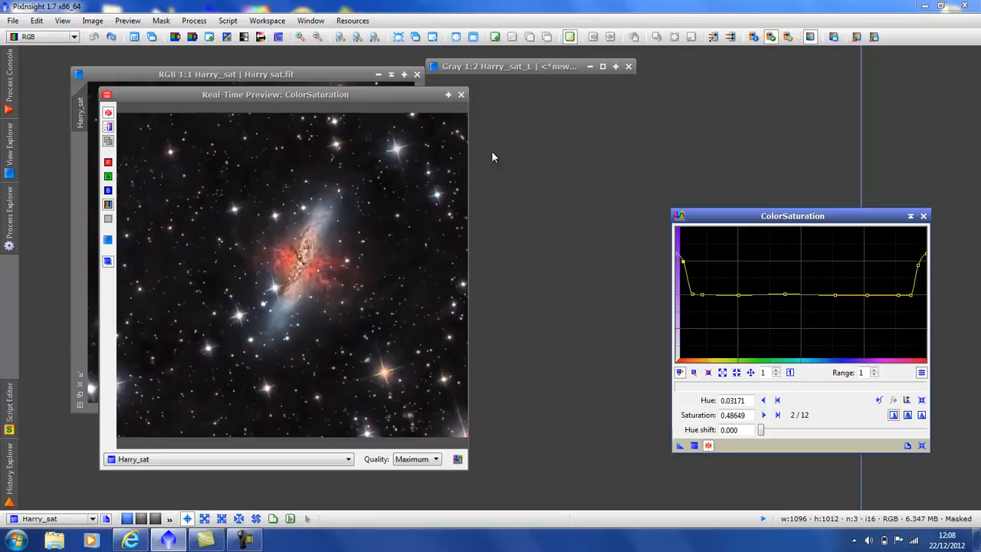
pyautogui.click(461, 95)
pyautogui.moveTo(677, 444); pyautogui.dragTo(277, 244)
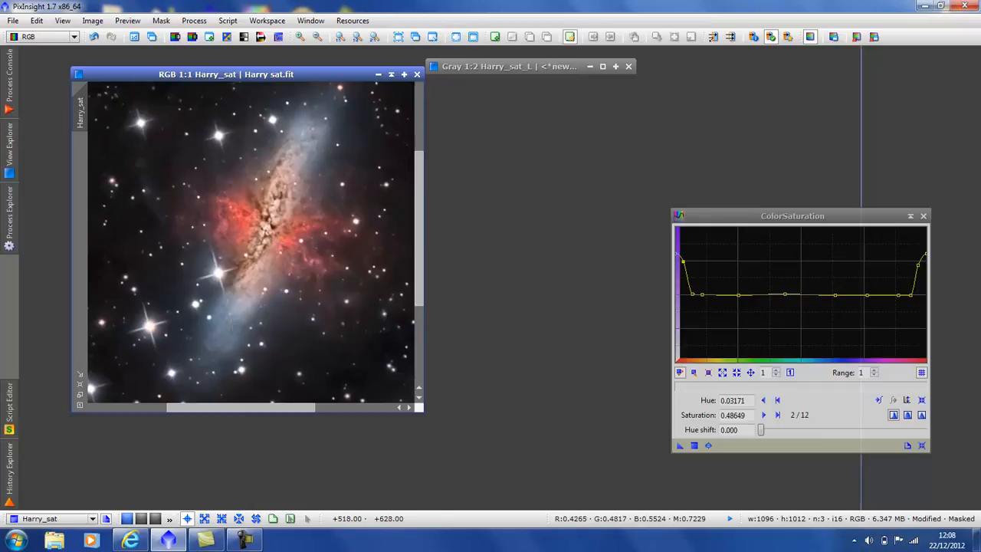
pyautogui.click(95, 38)
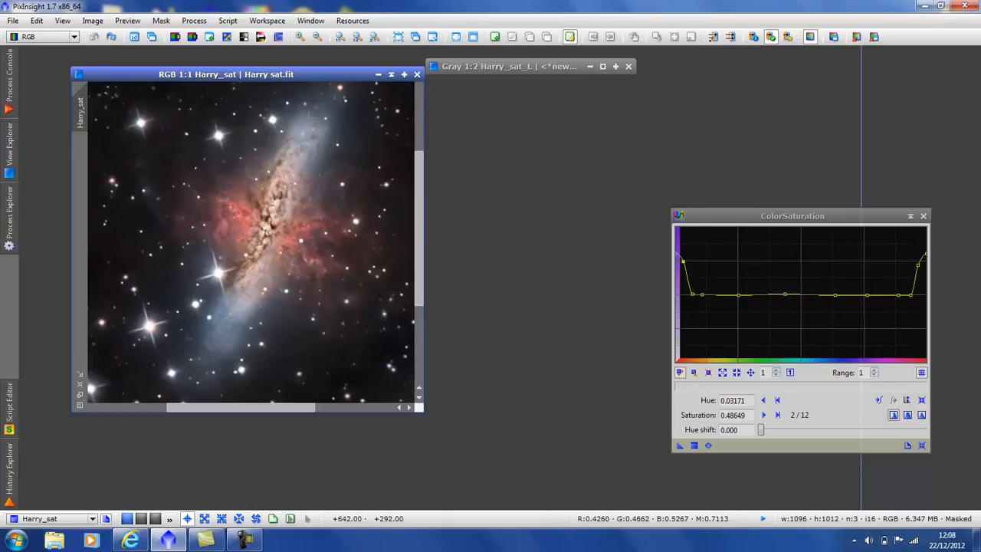
# Sample the blue hue in the galaxy's outer disk and shape a saturation peak of about 0.5 around it on the curve
pyautogui.moveTo(311, 119); pyautogui.dragTo(303, 121)
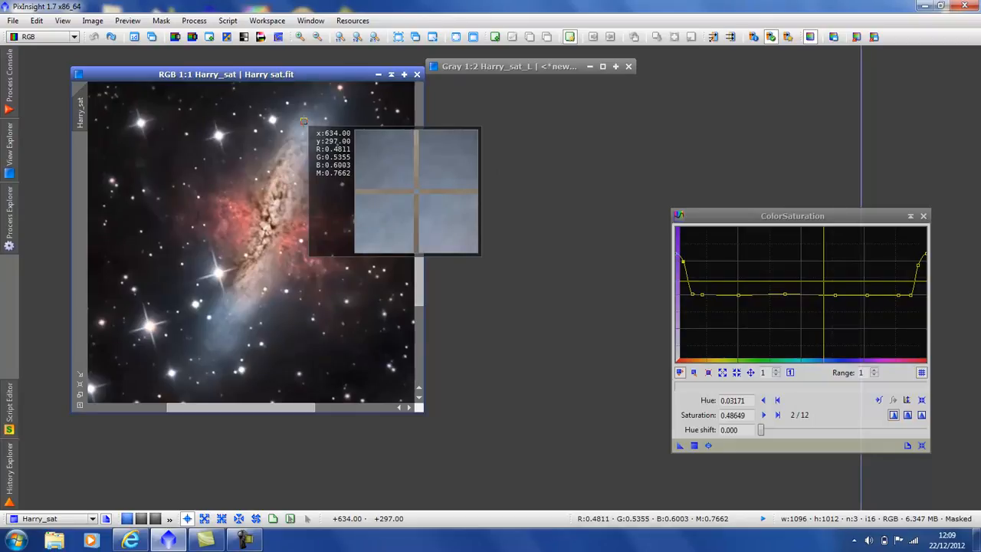
pyautogui.moveTo(303, 121); pyautogui.dragTo(303, 121)
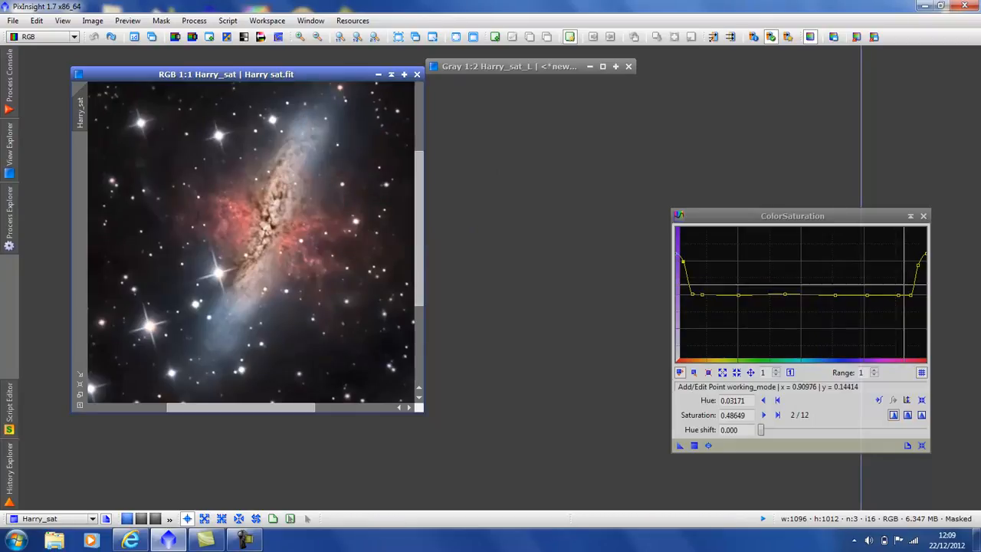
pyautogui.click(812, 295)
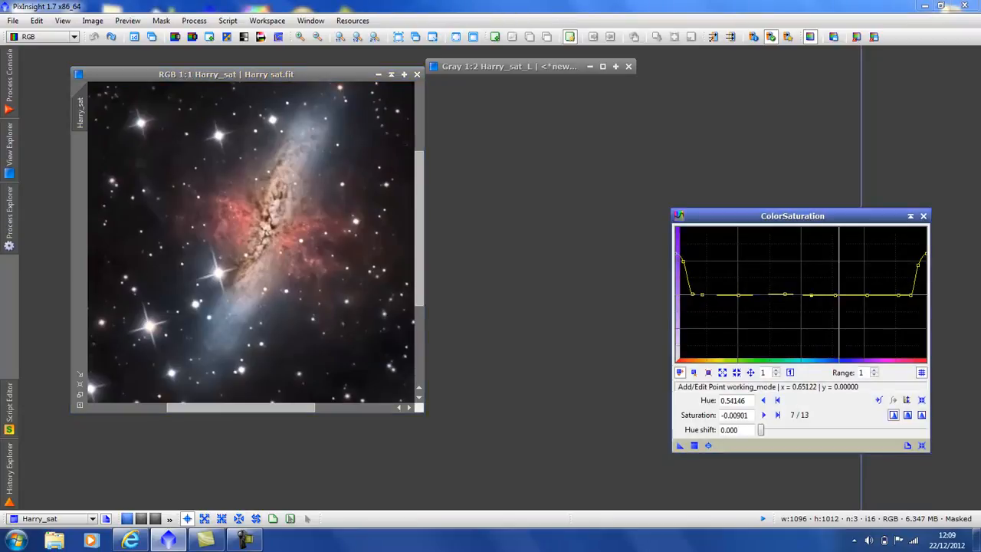
pyautogui.moveTo(835, 295); pyautogui.dragTo(809, 292)
pyautogui.click(830, 286)
pyautogui.click(836, 269)
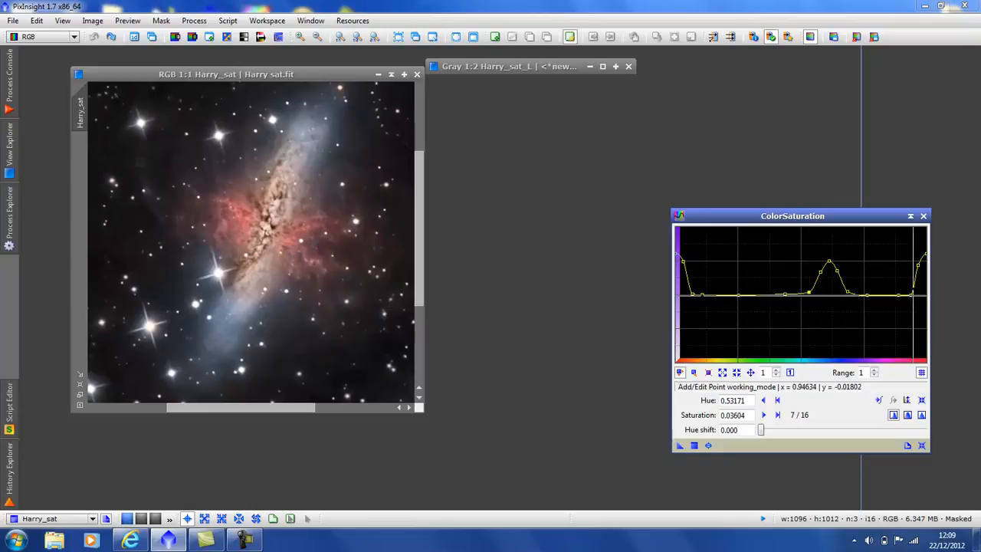
# Adjust the feet of the red boost to hue 0.93415, saturation 0.02703, and hue 0.07805, saturation 0.00901, and open the real-time preview
pyautogui.moveTo(911, 294); pyautogui.dragTo(909, 292)
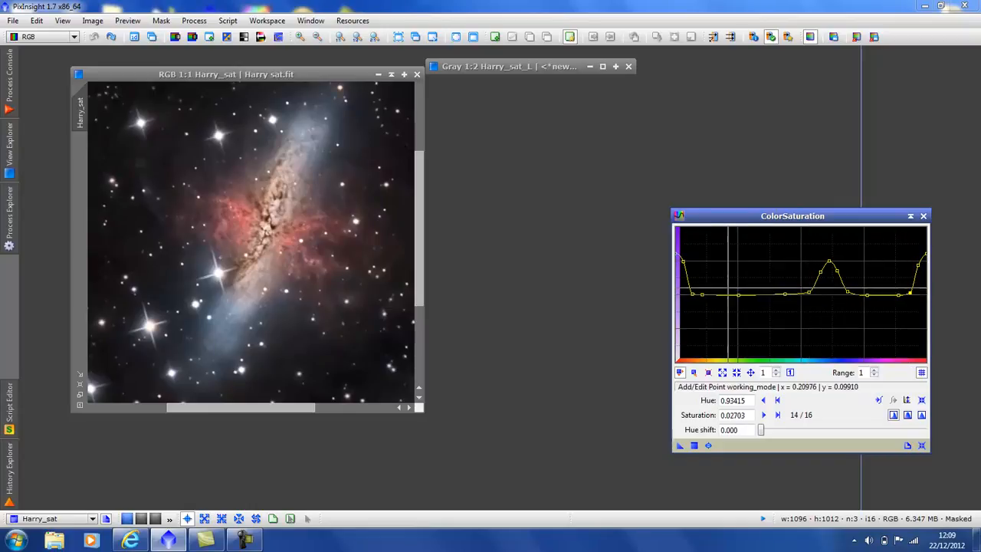
pyautogui.moveTo(694, 295); pyautogui.dragTo(694, 293)
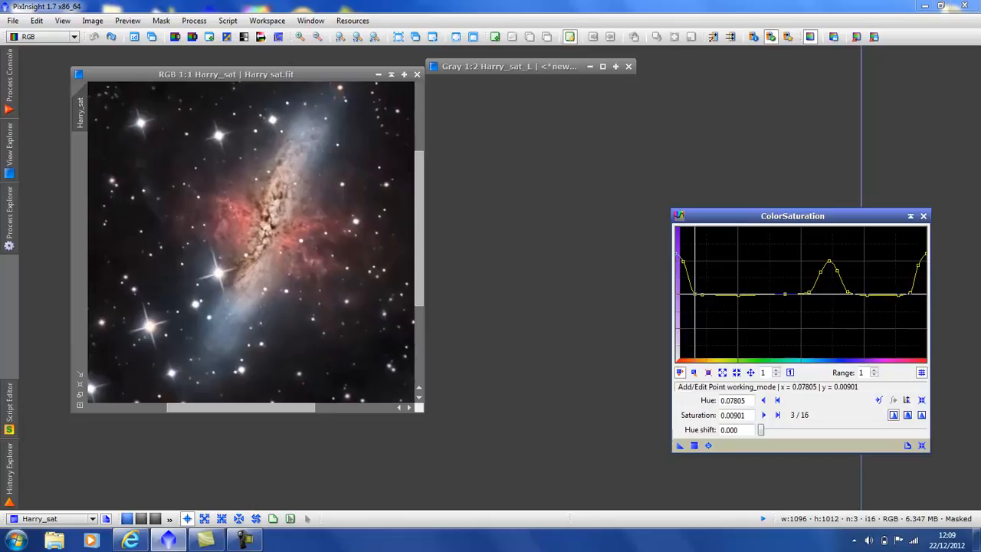
pyautogui.click(709, 446)
pyautogui.click(708, 446)
pyautogui.click(709, 446)
pyautogui.click(709, 446)
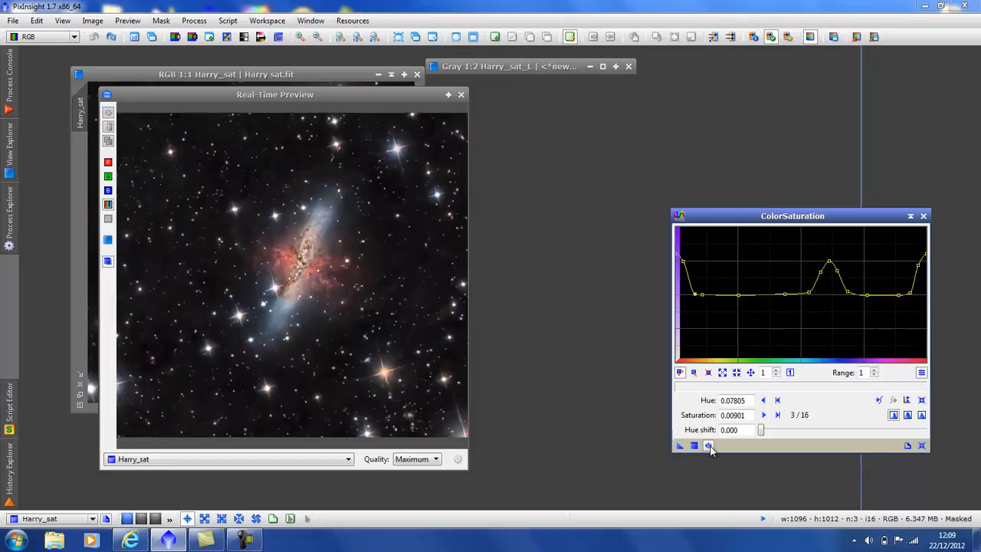
# Close the real-time preview and apply the combined red and blue saturation boost to the RGB galaxy image
pyautogui.click(460, 94)
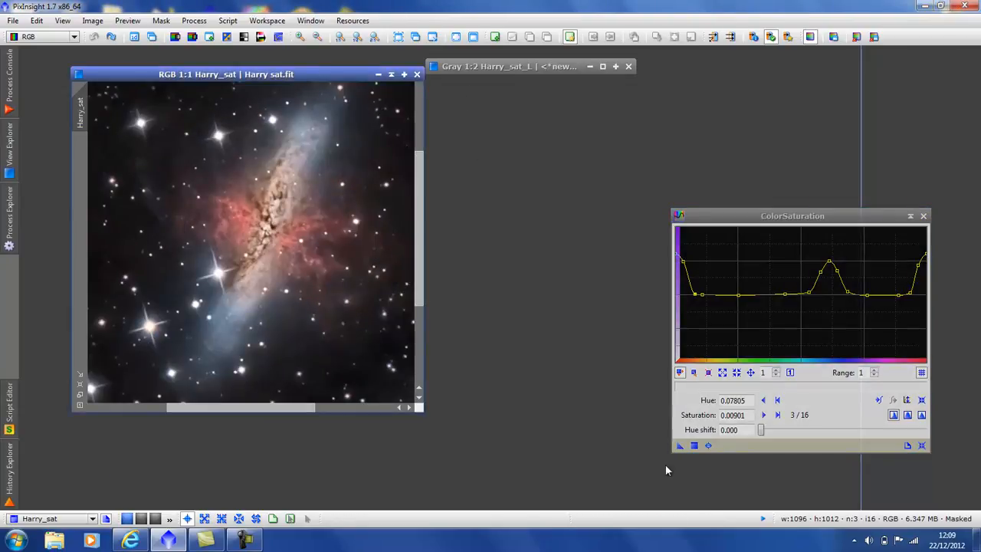
pyautogui.click(678, 446)
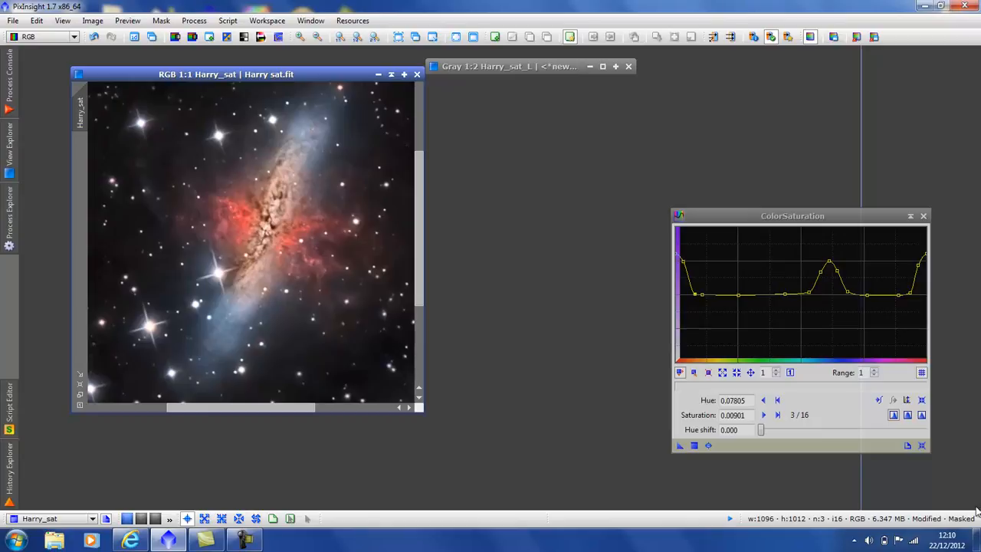
# Reset the saturation curve and anchor it near zero with five points spread across the hues, including hues 0.23415, 0.66341 and 0.88780
pyautogui.click(922, 446)
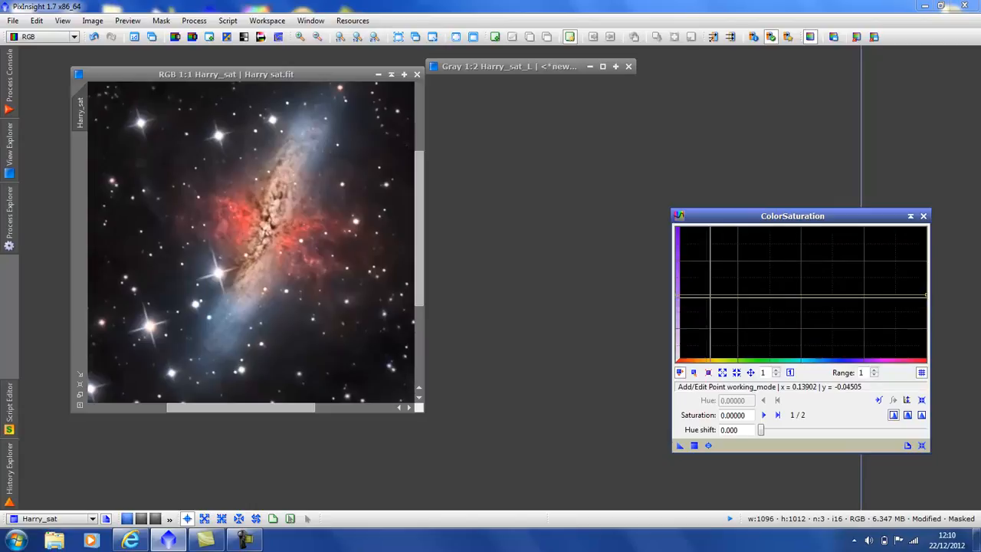
pyautogui.click(699, 294)
pyautogui.click(734, 293)
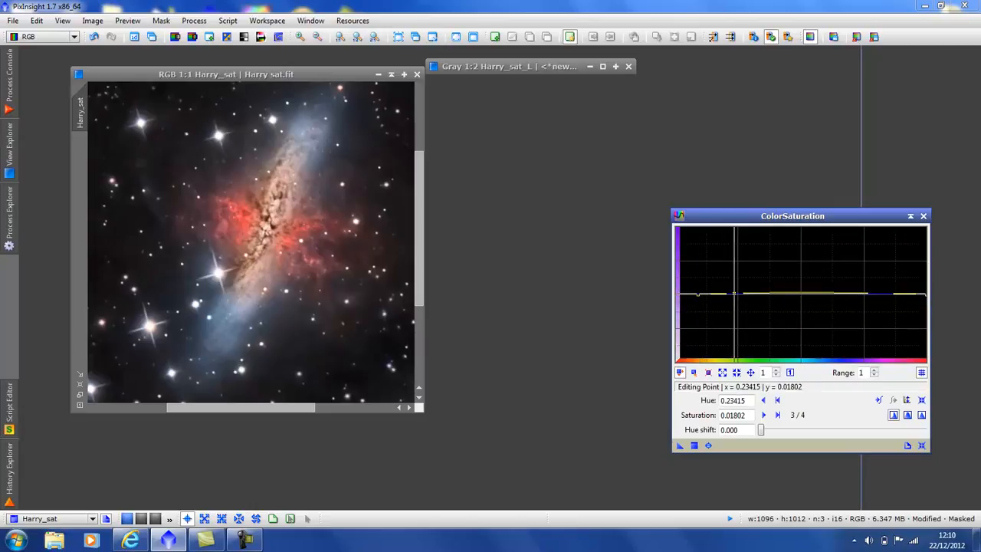
pyautogui.click(788, 293)
pyautogui.click(842, 291)
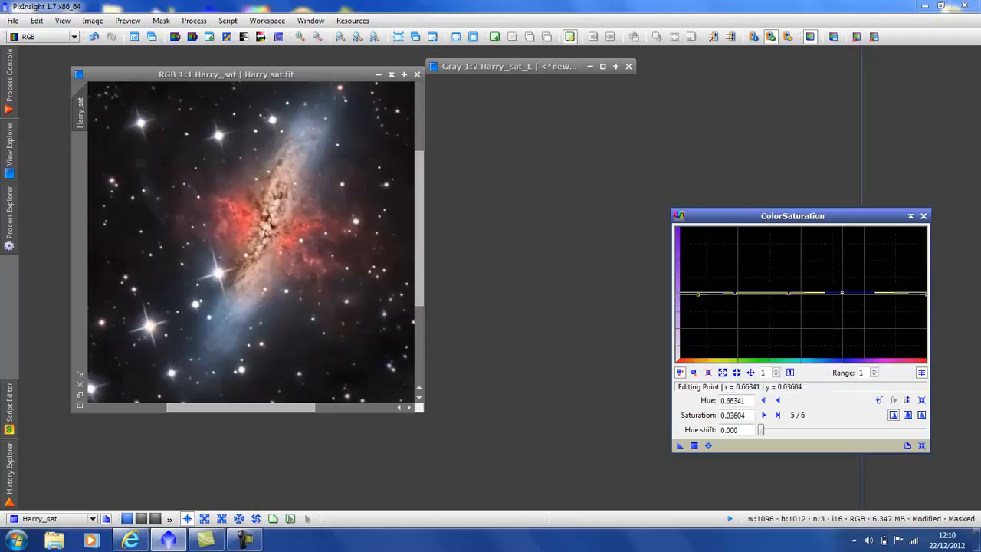
pyautogui.click(898, 293)
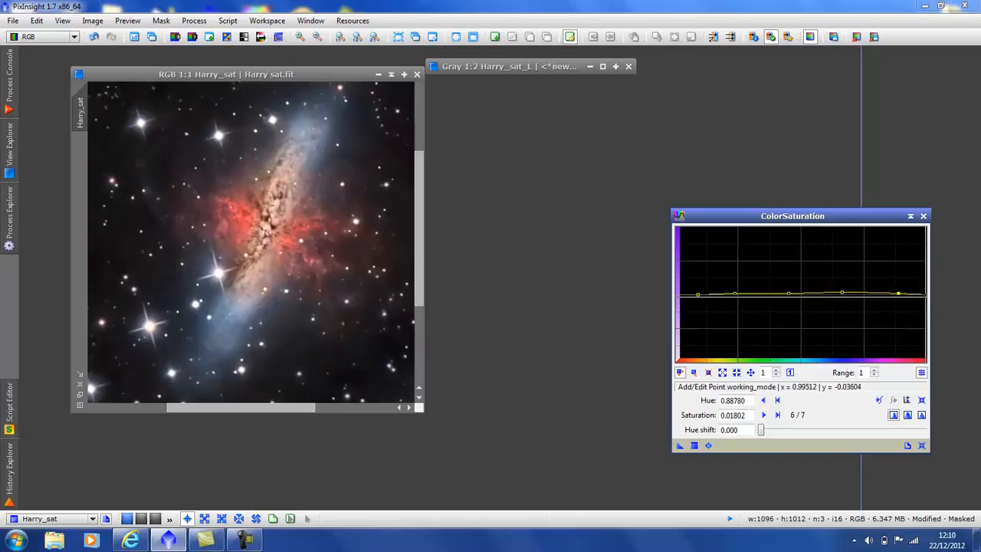
# Lower the curve's red endpoint to saturation -0.46847, check the desaturation in the real-time preview, and close the preview
pyautogui.click(927, 317)
pyautogui.moveTo(927, 317); pyautogui.dragTo(927, 326)
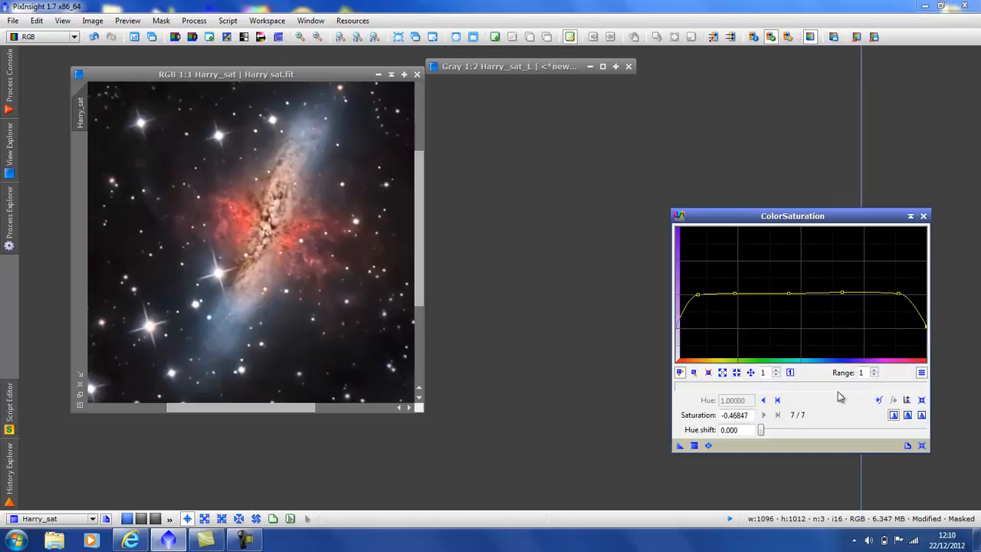
pyautogui.click(711, 446)
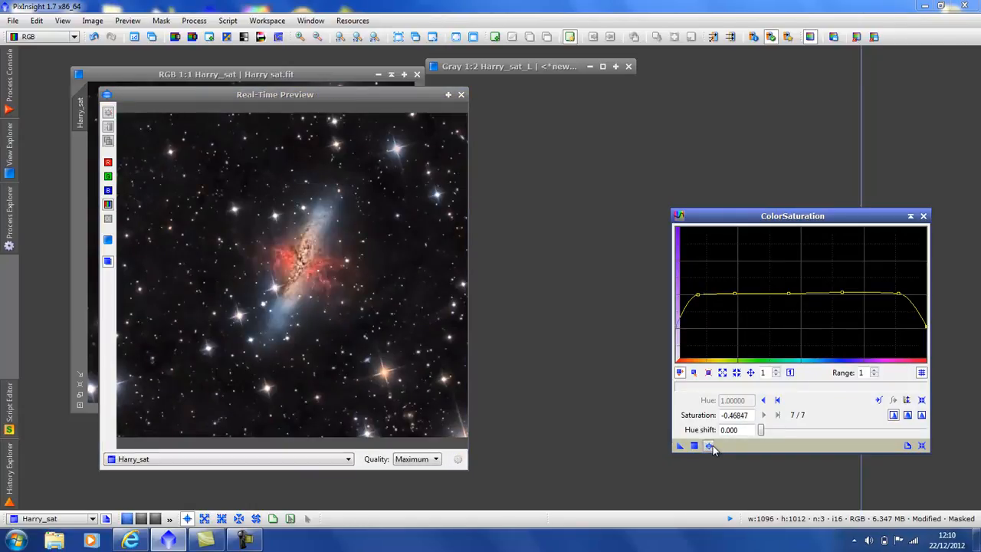
pyautogui.click(462, 94)
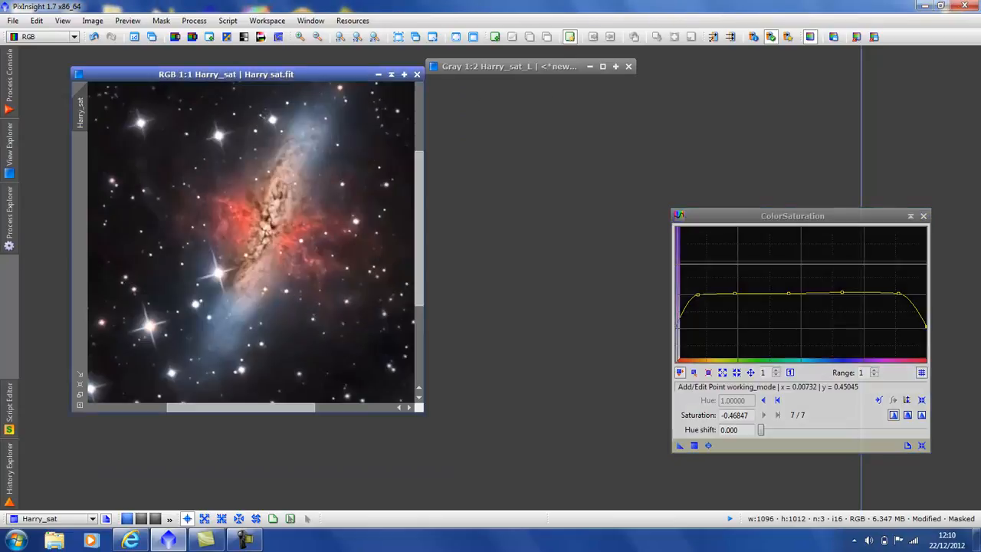